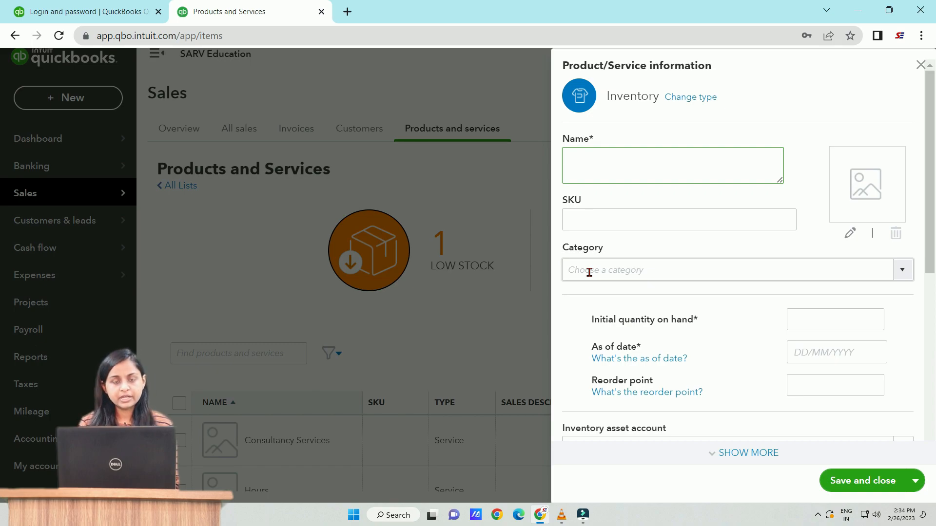
{"action": "left_click", "coordinate": [901, 275]}
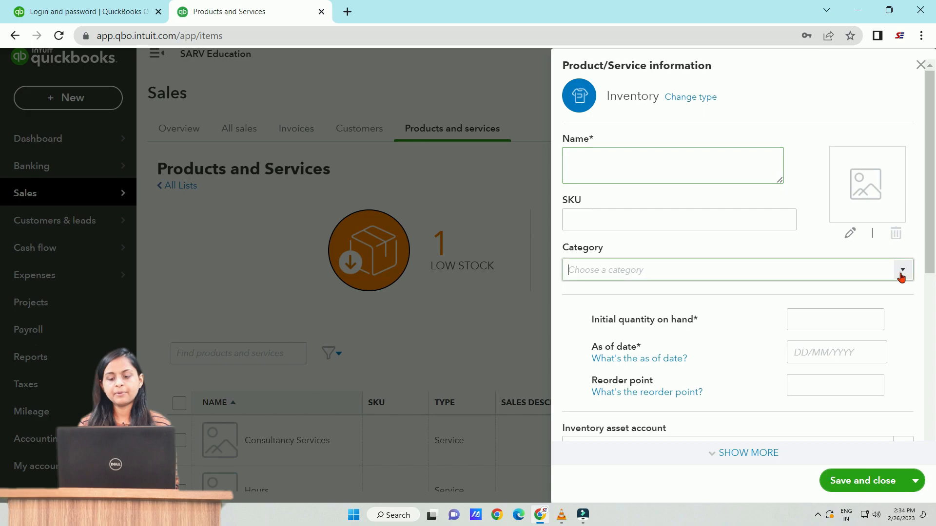
{"action": "left_click", "coordinate": [592, 297]}
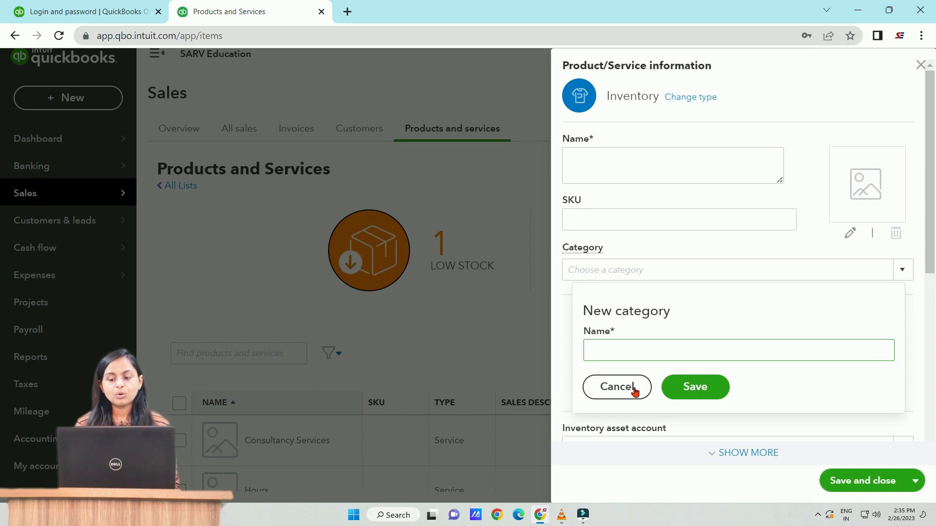
{"action": "left_click", "coordinate": [634, 387]}
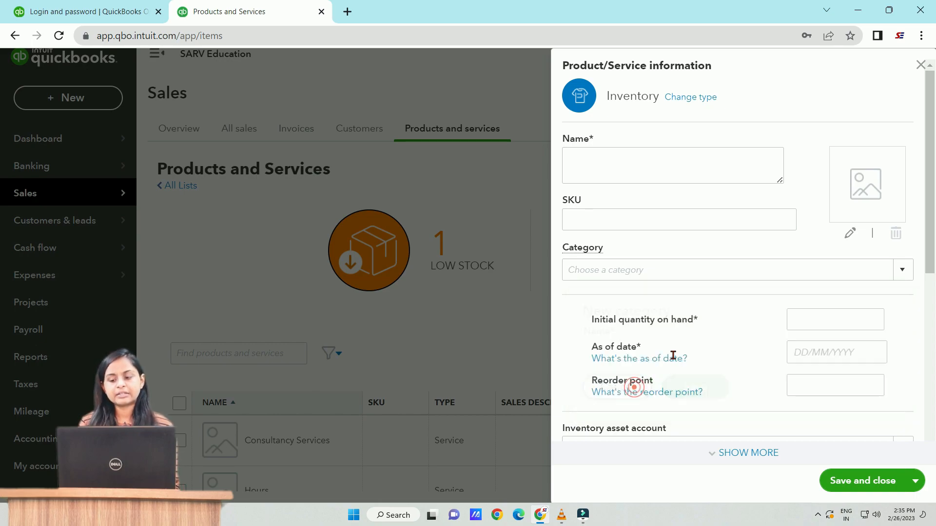
{"action": "left_click", "coordinate": [921, 65]}
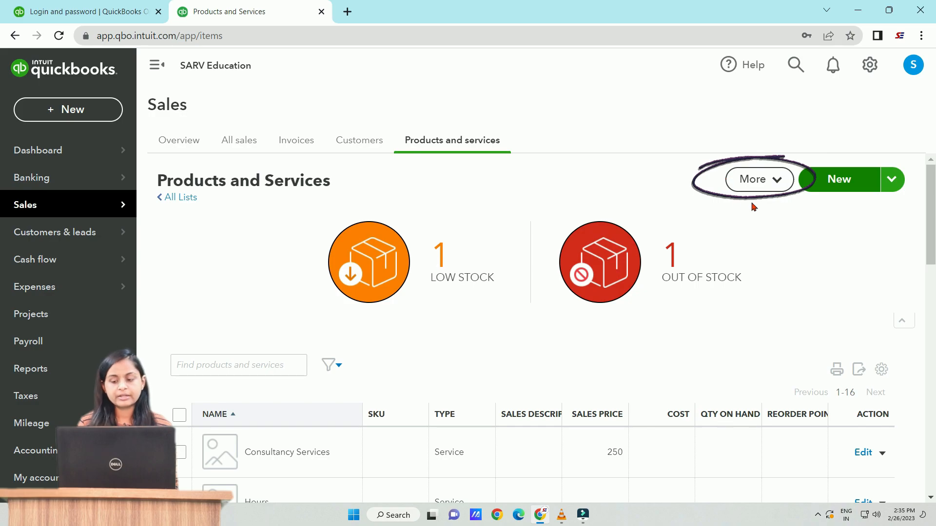
Open the product category management page and create a new category named Vivo mobiles.
{"action": "left_click", "coordinate": [767, 184]}
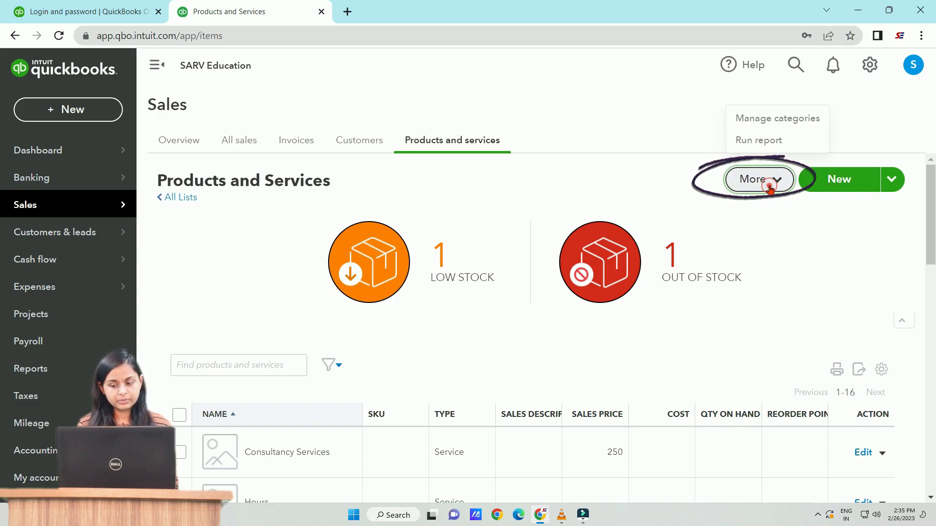
{"action": "left_click", "coordinate": [771, 129]}
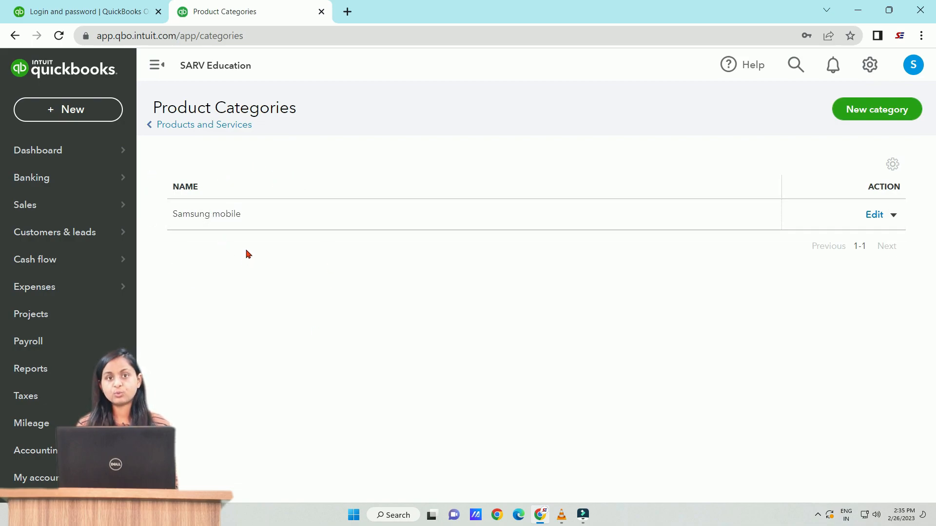
{"action": "left_click", "coordinate": [871, 119]}
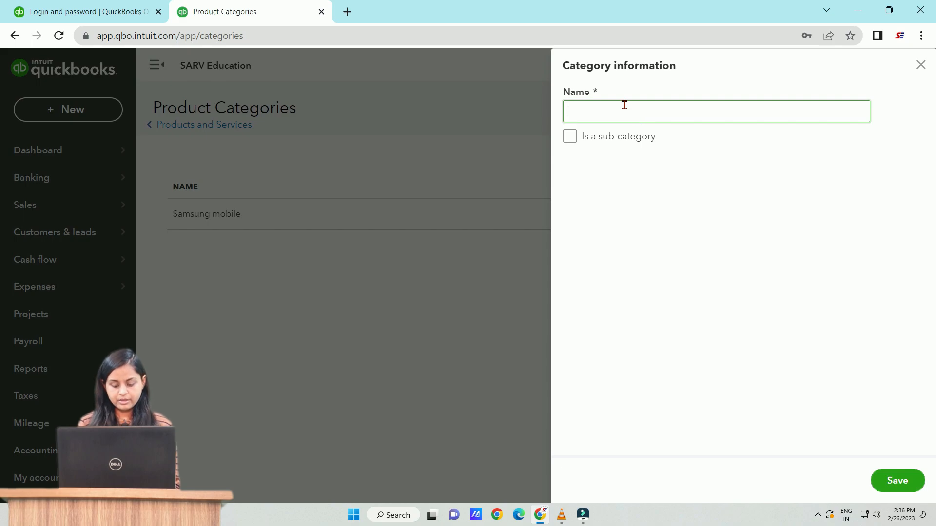
{"action": "type", "text": "Vivo"}
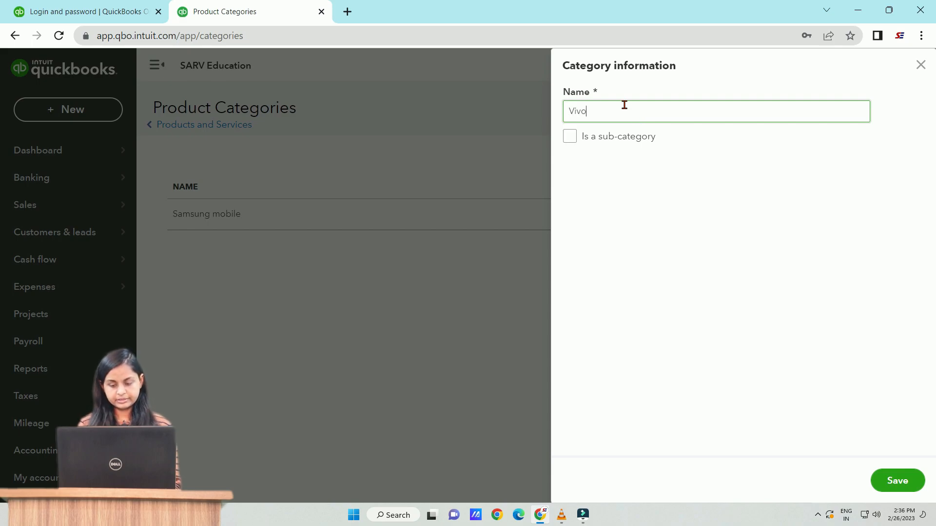
{"action": "type", "text": " mobiles"}
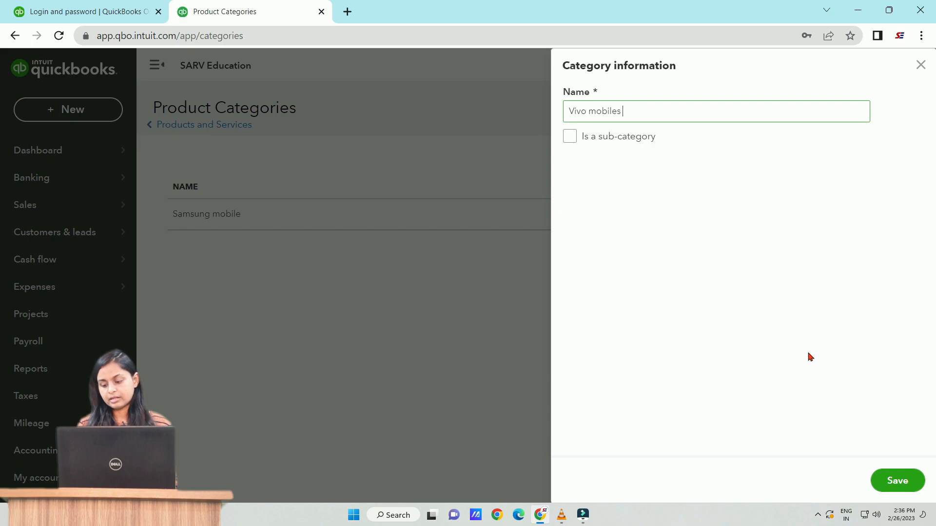
{"action": "left_click", "coordinate": [898, 486]}
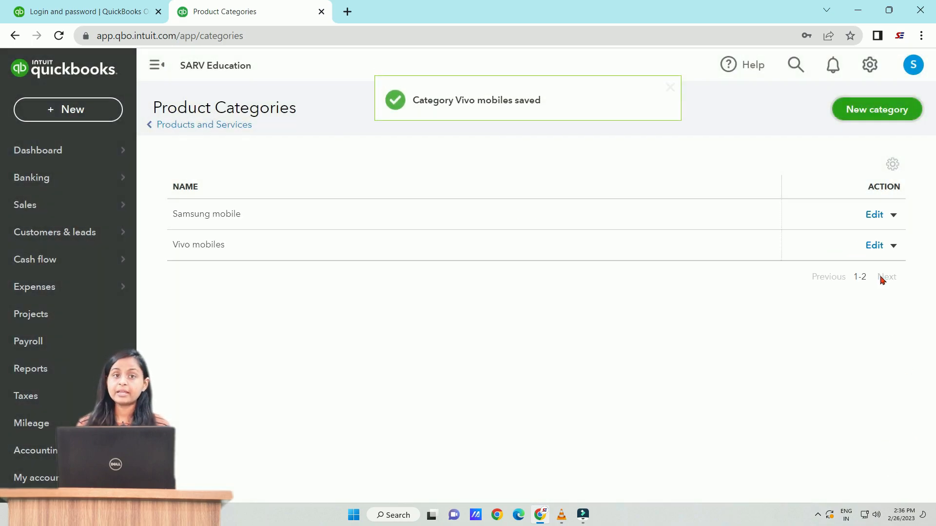
Create another top-level product category named Mobile phones and save it.
{"action": "left_click", "coordinate": [875, 117]}
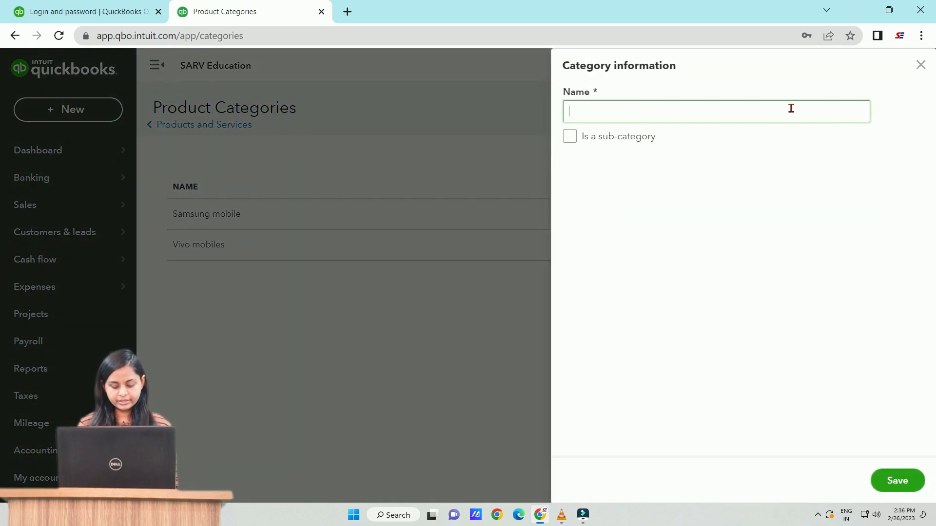
{"action": "type", "text": "Mobile ph"}
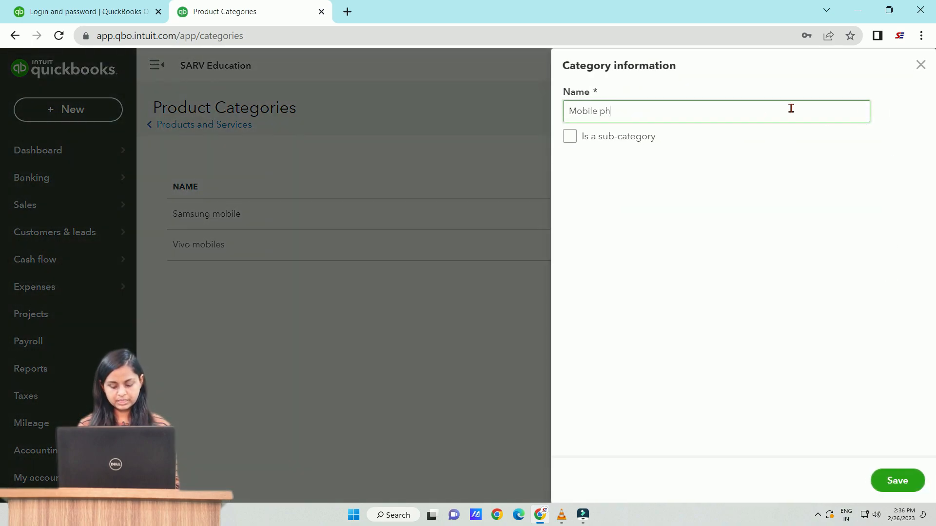
{"action": "type", "text": "ones"}
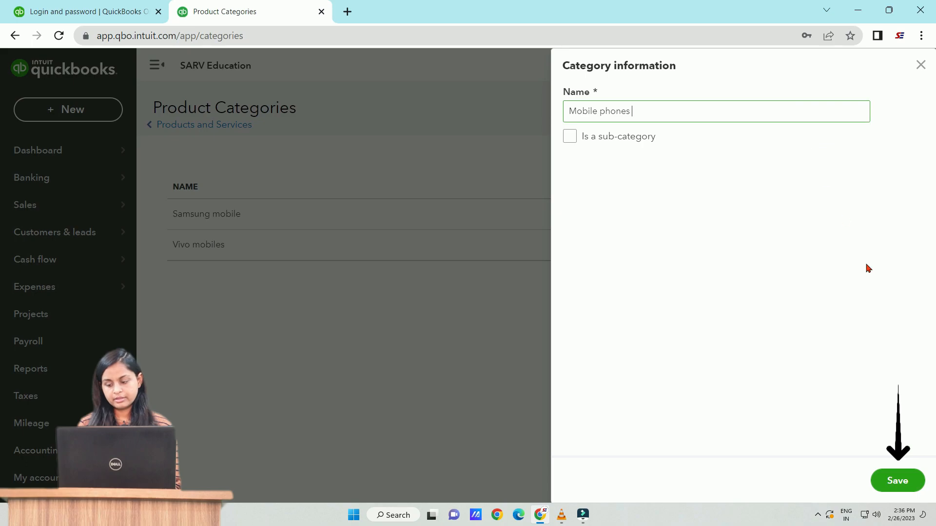
{"action": "left_click", "coordinate": [902, 485]}
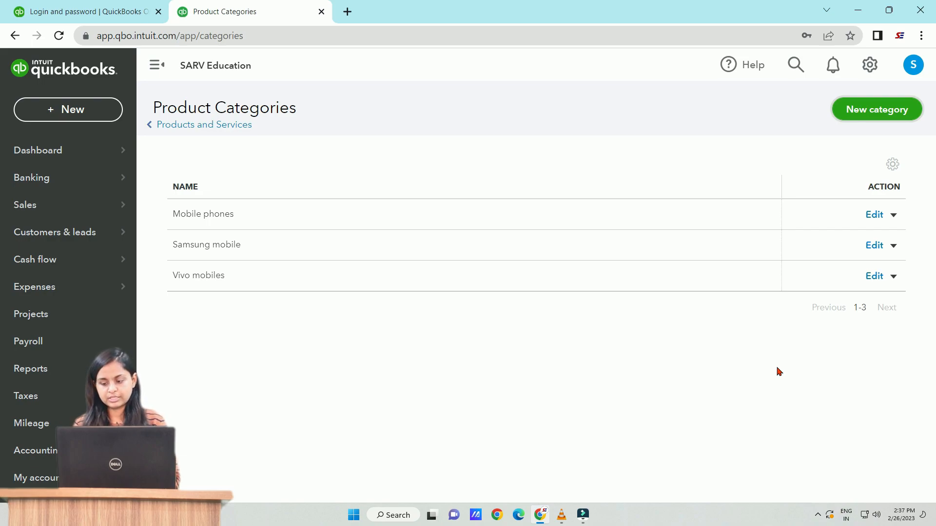
Edit the Samsung mobile category to make it a sub-category of Mobile phones and save it.
{"action": "left_click", "coordinate": [873, 245]}
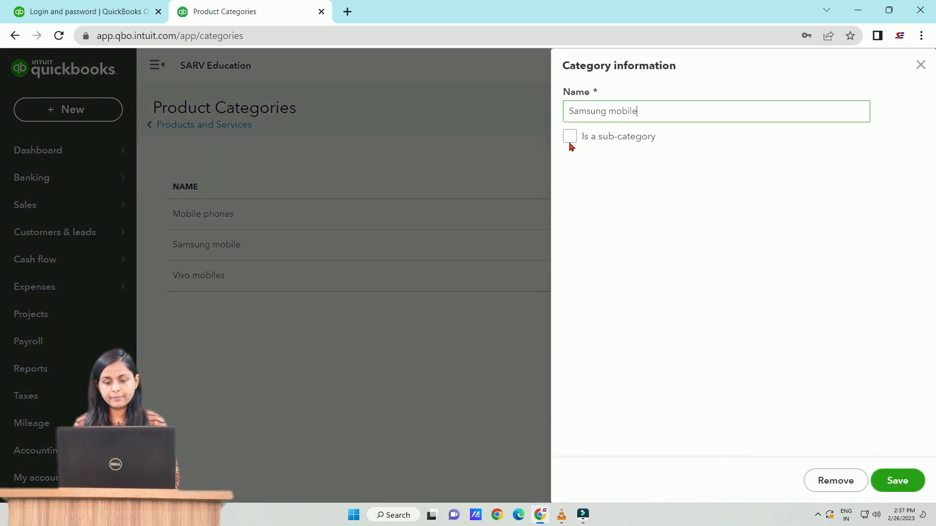
{"action": "left_click", "coordinate": [570, 137]}
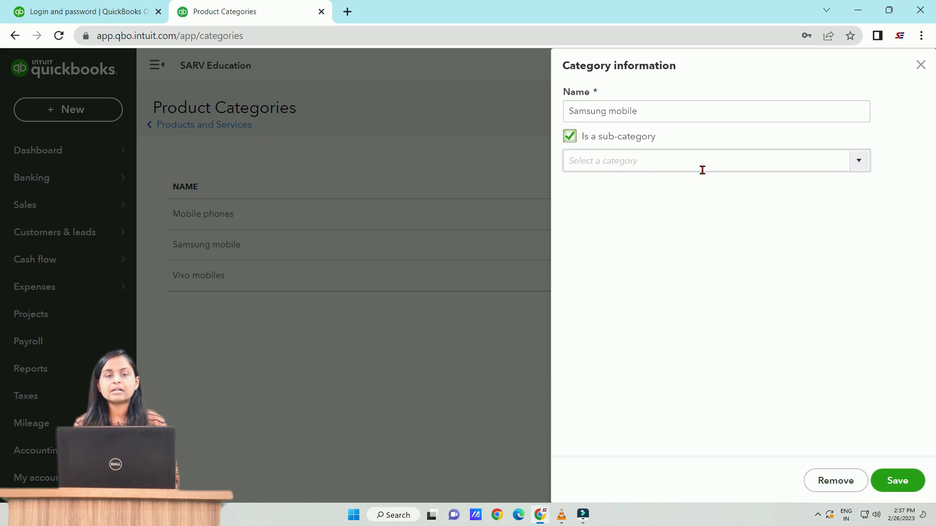
{"action": "left_click", "coordinate": [857, 160]}
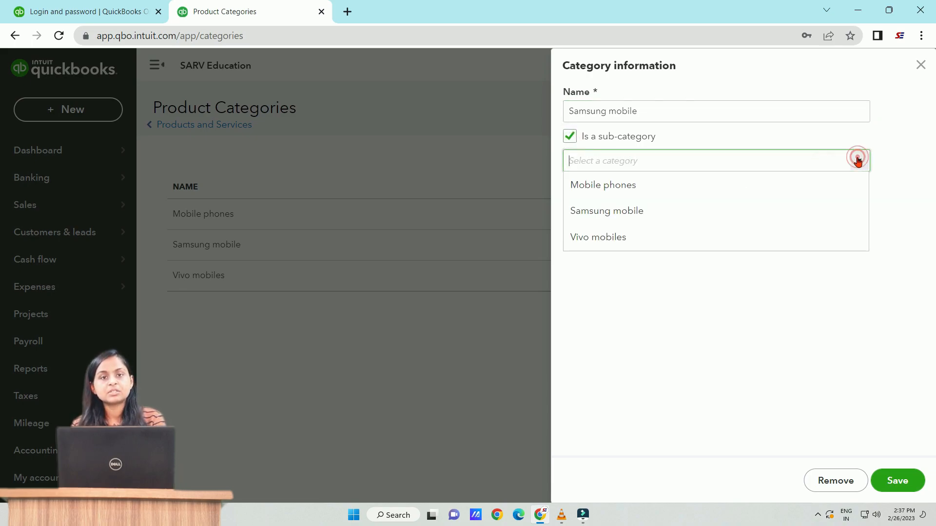
{"action": "left_click", "coordinate": [712, 190]}
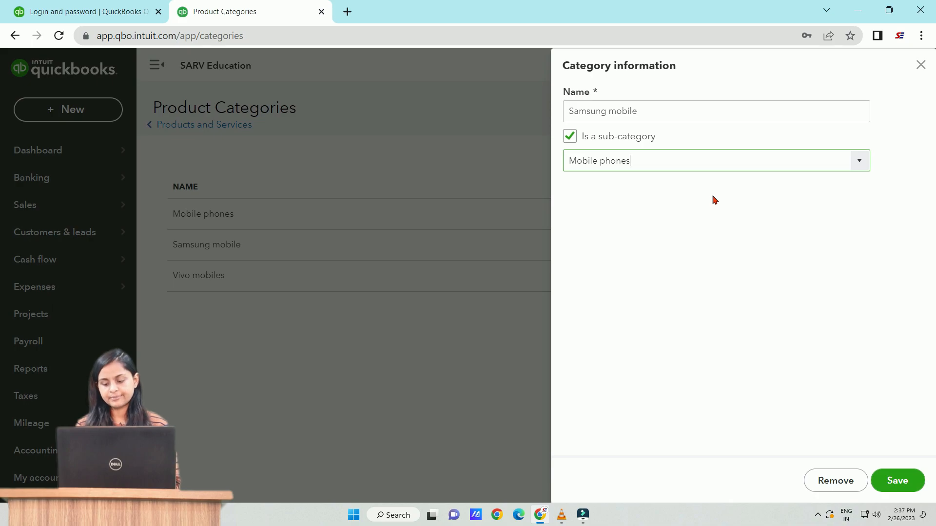
{"action": "left_click", "coordinate": [897, 482]}
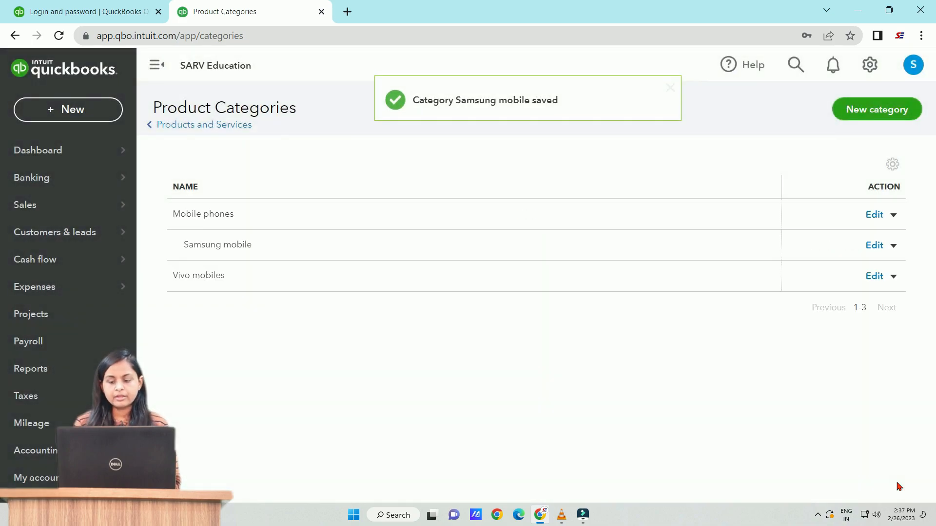
Edit the Vivo mobiles category to make it a sub-category of Mobile phones and save it.
{"action": "left_click", "coordinate": [874, 277]}
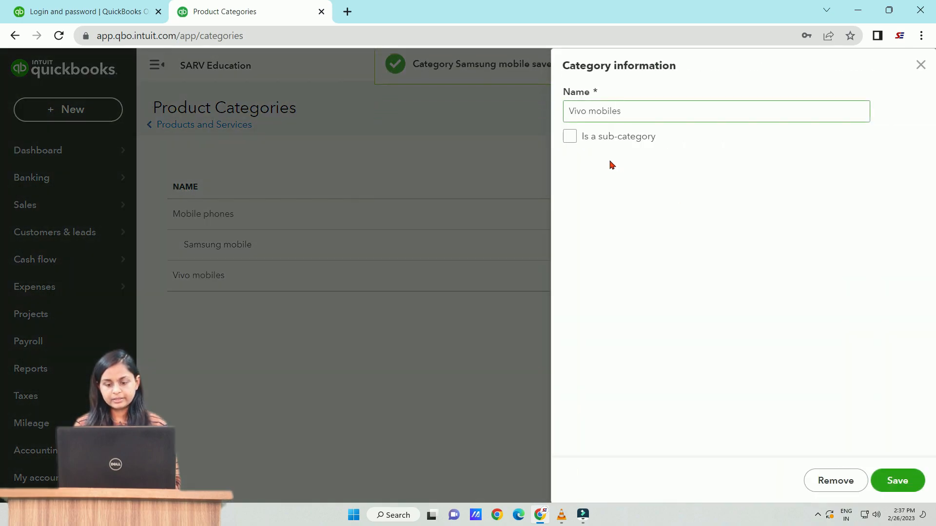
{"action": "left_click", "coordinate": [569, 137]}
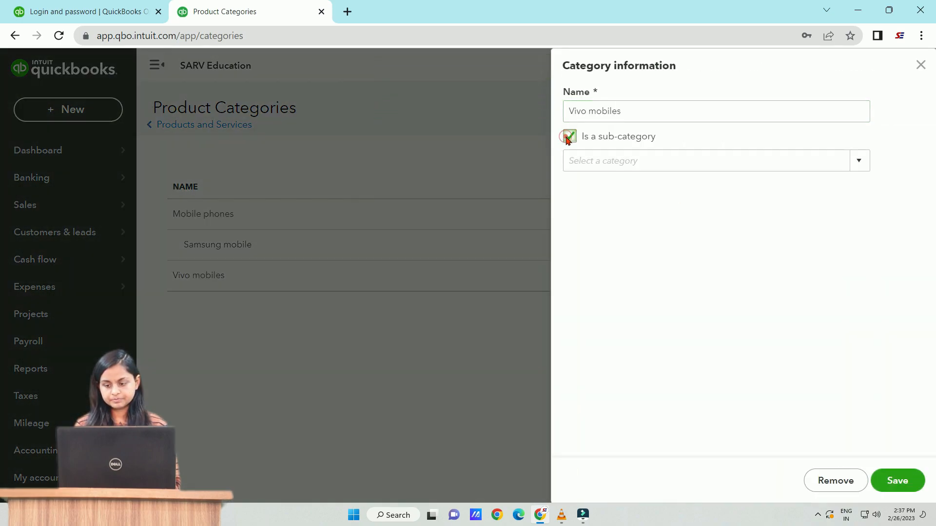
{"action": "left_click", "coordinate": [853, 168]}
{"action": "left_click", "coordinate": [729, 189]}
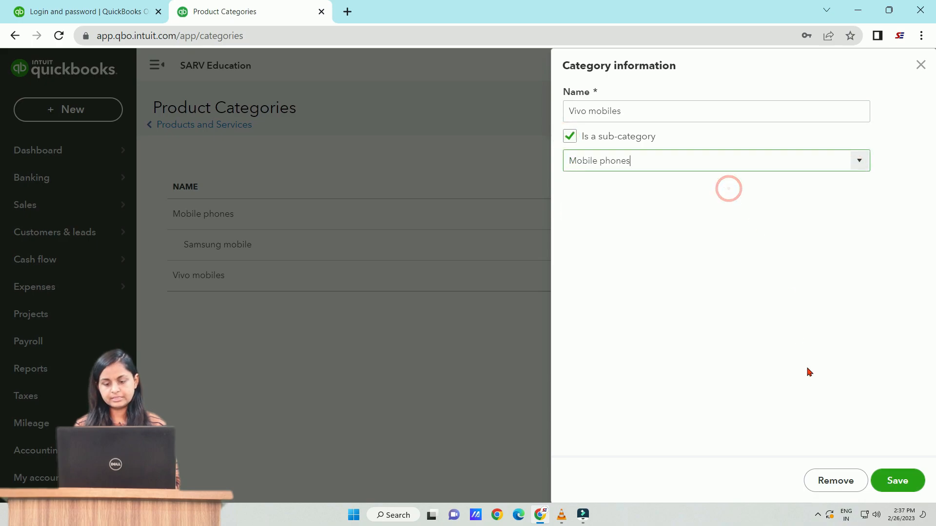
{"action": "left_click", "coordinate": [884, 492]}
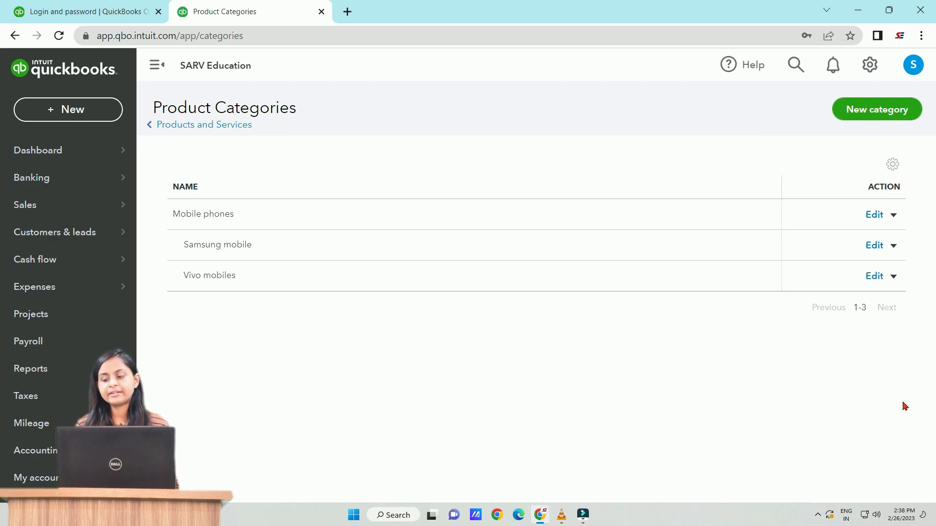
{"action": "left_click", "coordinate": [896, 279]}
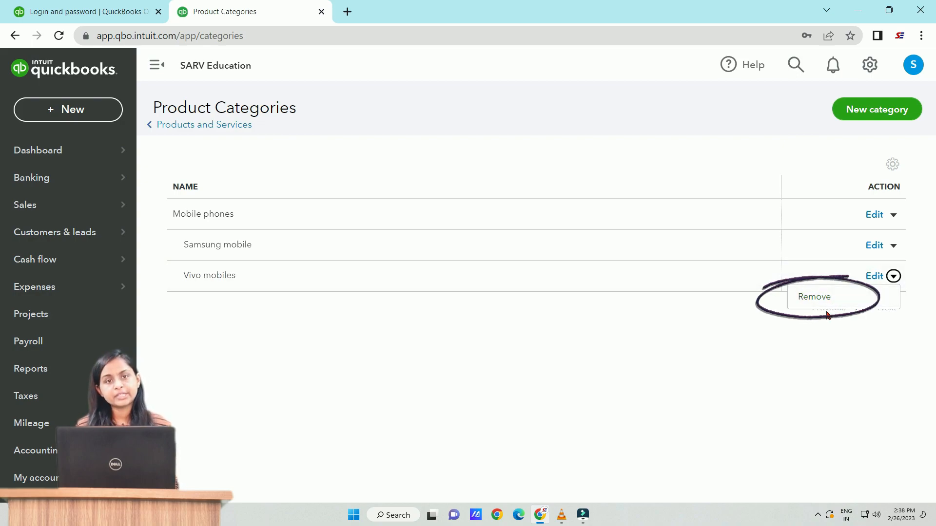
{"action": "left_click", "coordinate": [676, 342]}
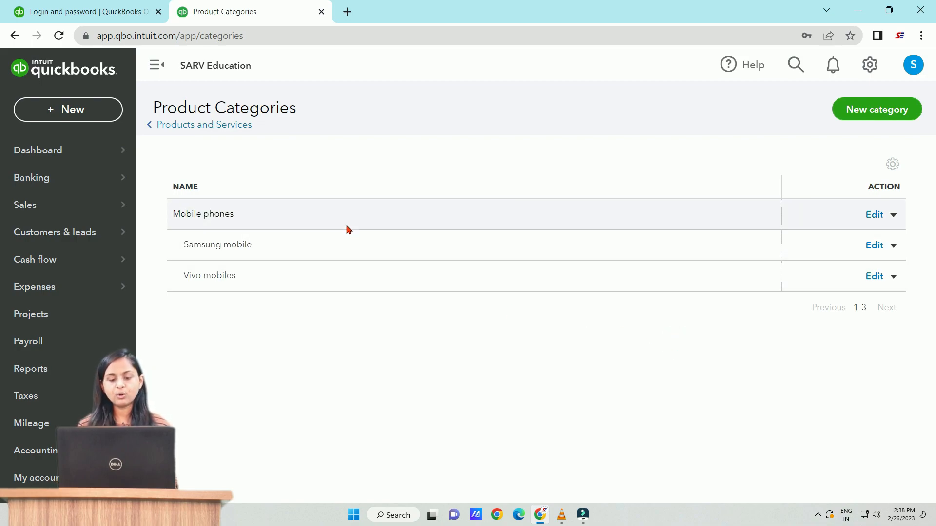
Return to Products and Services and assign the Samsung Galaxy M33 - Black item to the Samsung mobile category, saving the change.
{"action": "left_click", "coordinate": [217, 126]}
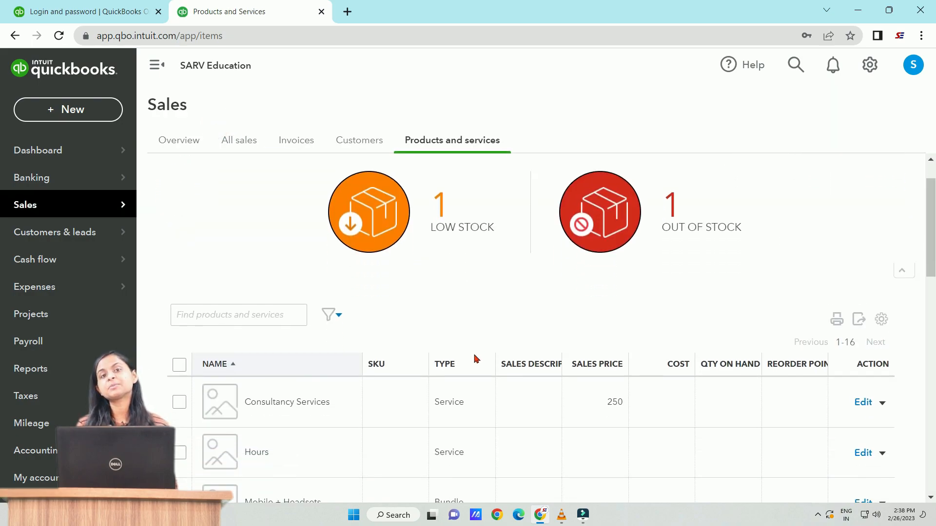
{"action": "scroll", "coordinate": [476, 359], "scroll_direction": "down", "scroll_amount": 4}
{"action": "scroll", "coordinate": [475, 360], "scroll_direction": "down", "scroll_amount": 9}
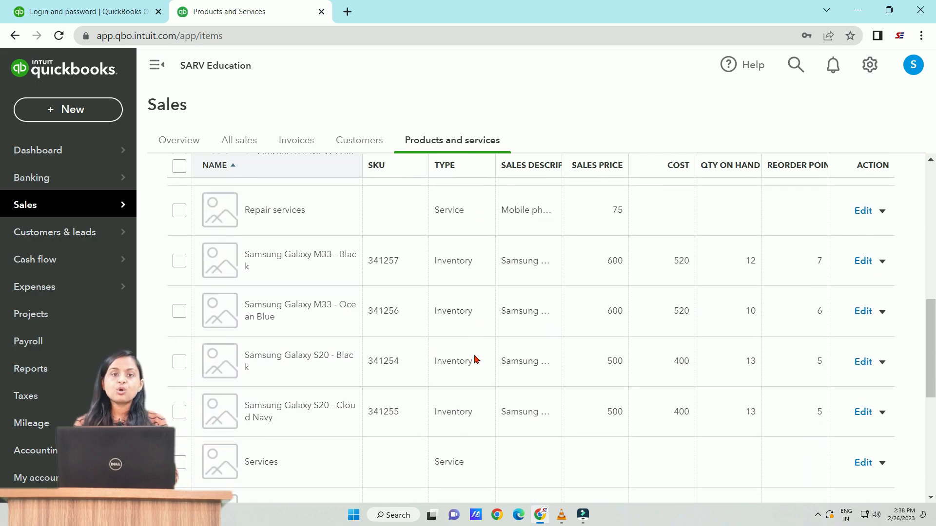
{"action": "scroll", "coordinate": [475, 359], "scroll_direction": "up", "scroll_amount": 3}
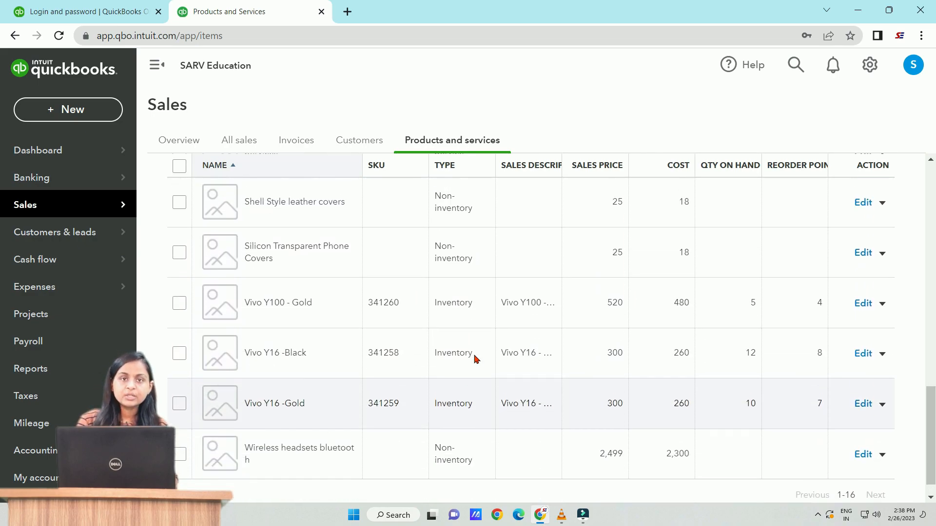
{"action": "scroll", "coordinate": [475, 359], "scroll_direction": "up", "scroll_amount": 3}
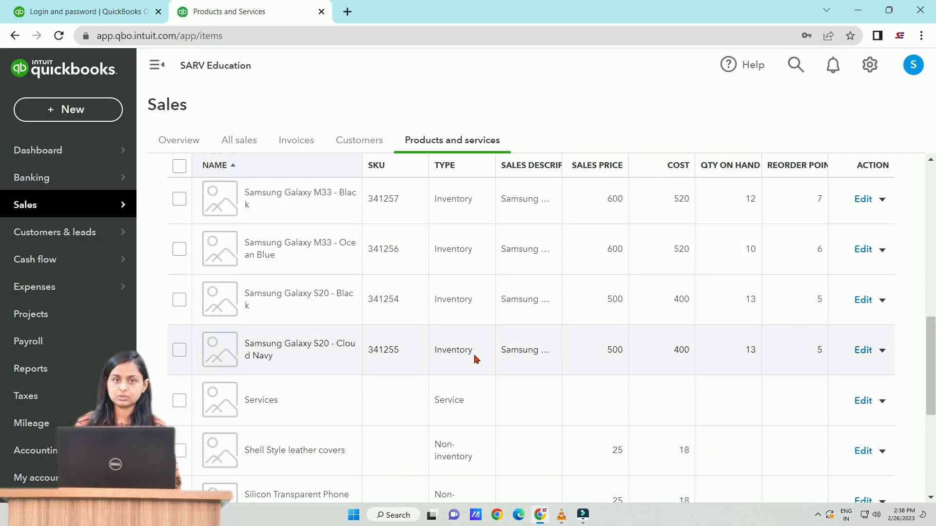
{"action": "scroll", "coordinate": [476, 360], "scroll_direction": "up", "scroll_amount": 1}
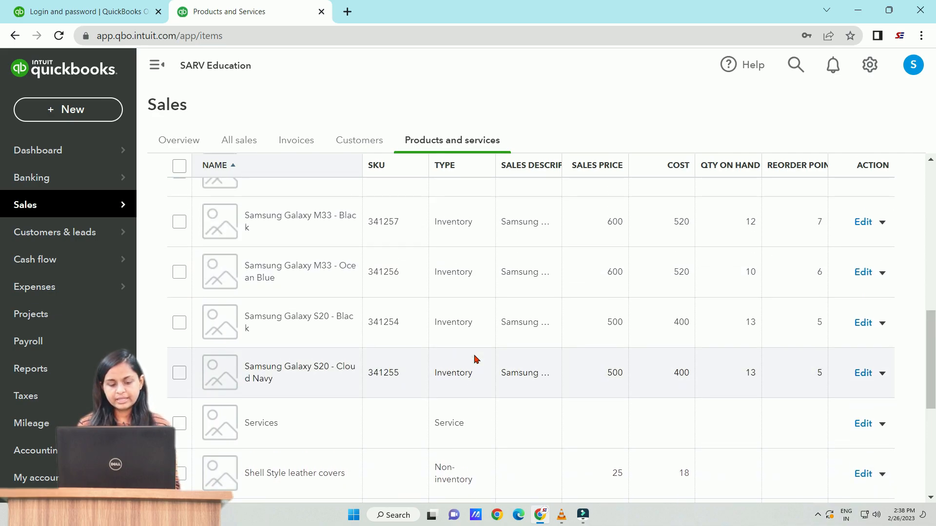
{"action": "scroll", "coordinate": [476, 359], "scroll_direction": "up", "scroll_amount": 1}
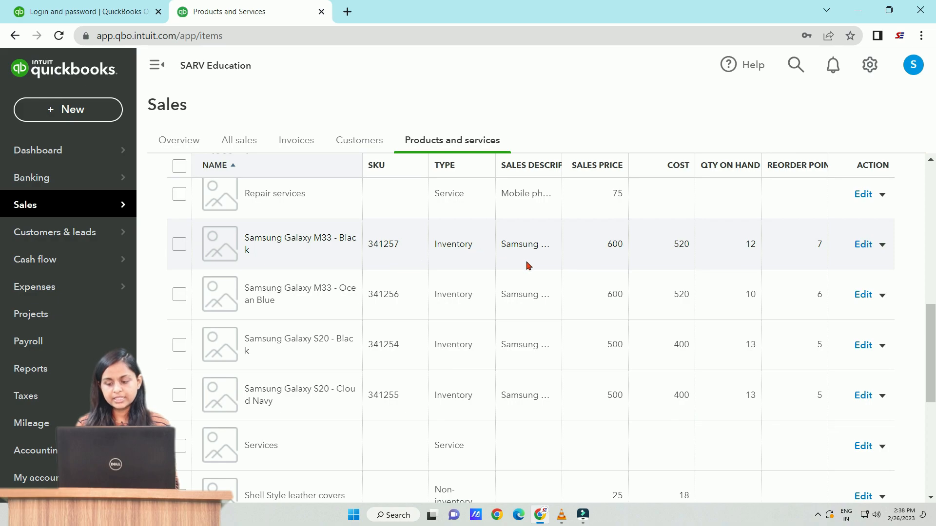
{"action": "left_click", "coordinate": [863, 245]}
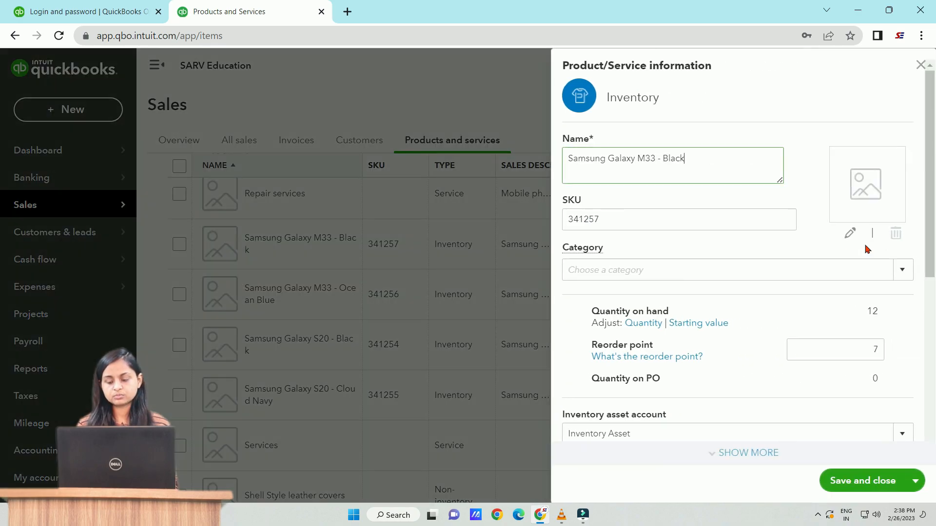
{"action": "left_click", "coordinate": [901, 271]}
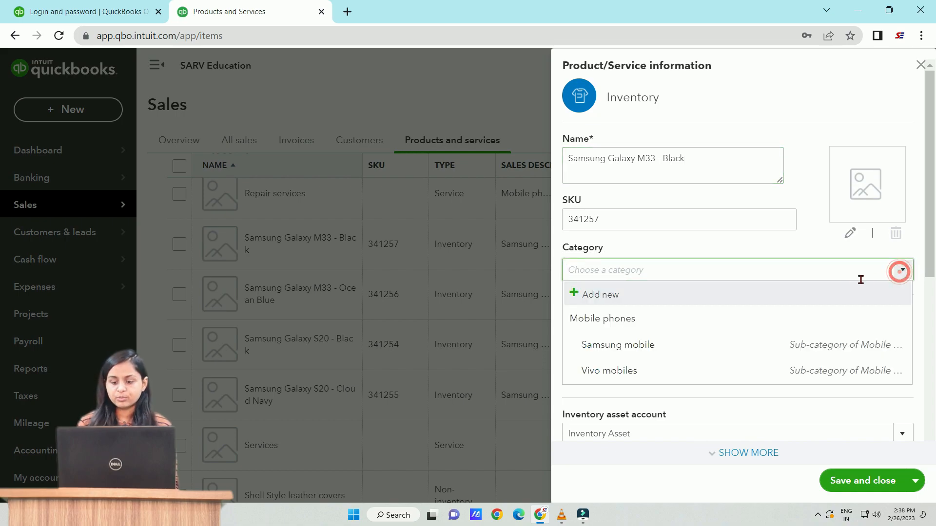
{"action": "left_click", "coordinate": [745, 343]}
{"action": "left_click", "coordinate": [856, 484]}
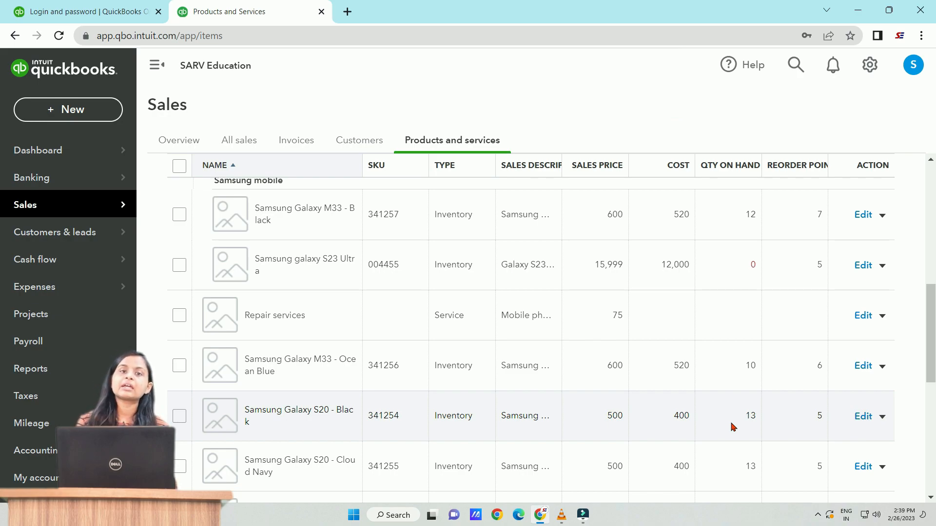
{"action": "scroll", "coordinate": [731, 428], "scroll_direction": "up", "scroll_amount": 6}
{"action": "scroll", "coordinate": [731, 427], "scroll_direction": "down", "scroll_amount": 2}
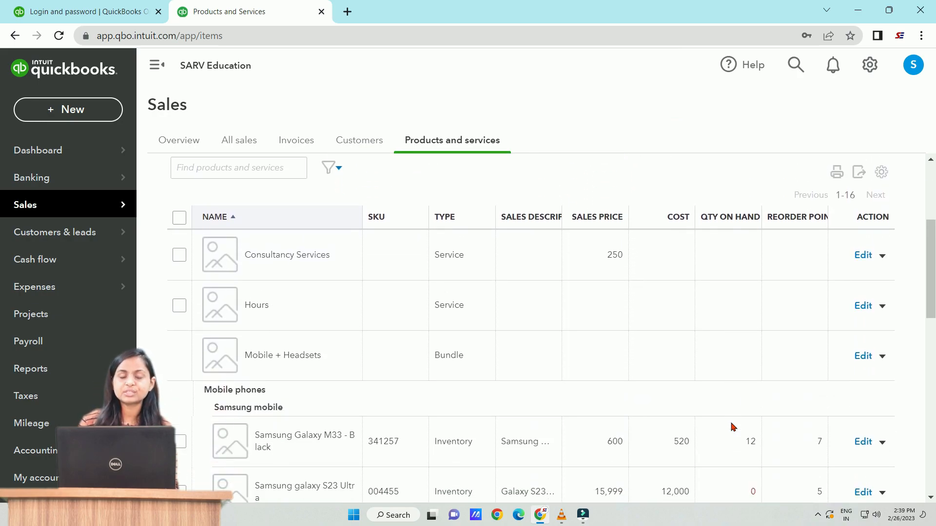
Select the Samsung Galaxy M33, S20 and S23 Ultra items and assign them together to the Samsung mobile category.
{"action": "scroll", "coordinate": [731, 427], "scroll_direction": "down", "scroll_amount": 1}
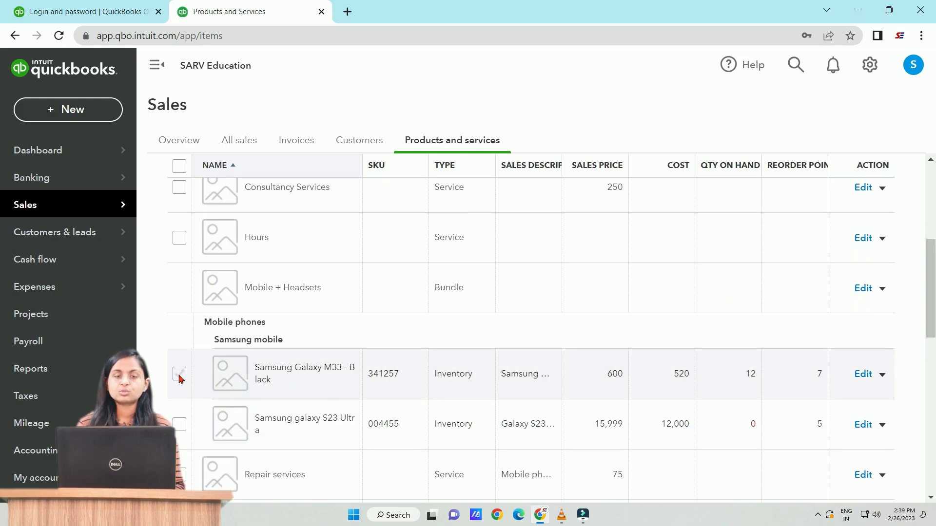
{"action": "left_click", "coordinate": [179, 374]}
{"action": "left_click", "coordinate": [179, 424]}
{"action": "scroll", "coordinate": [184, 419], "scroll_direction": "down", "scroll_amount": 2}
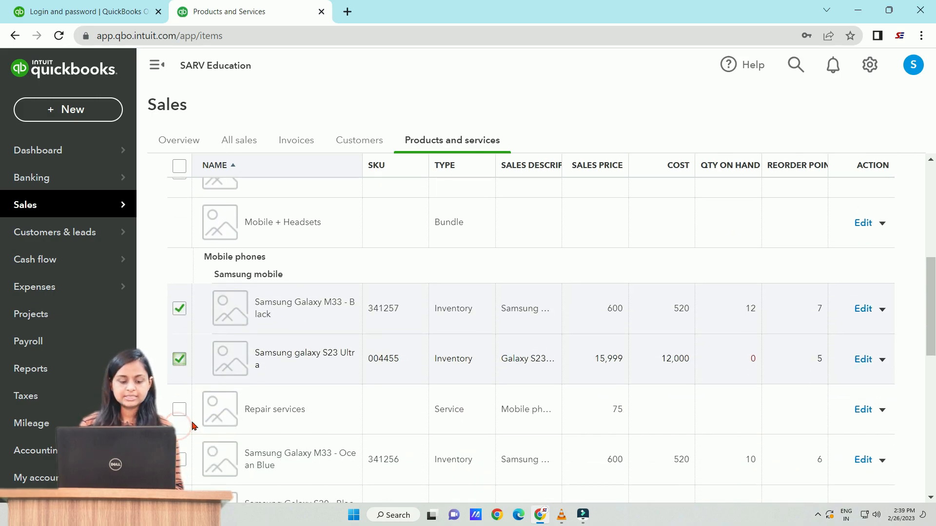
{"action": "left_click", "coordinate": [179, 388]}
{"action": "left_click", "coordinate": [179, 439]}
{"action": "scroll", "coordinate": [175, 422], "scroll_direction": "down", "scroll_amount": 2}
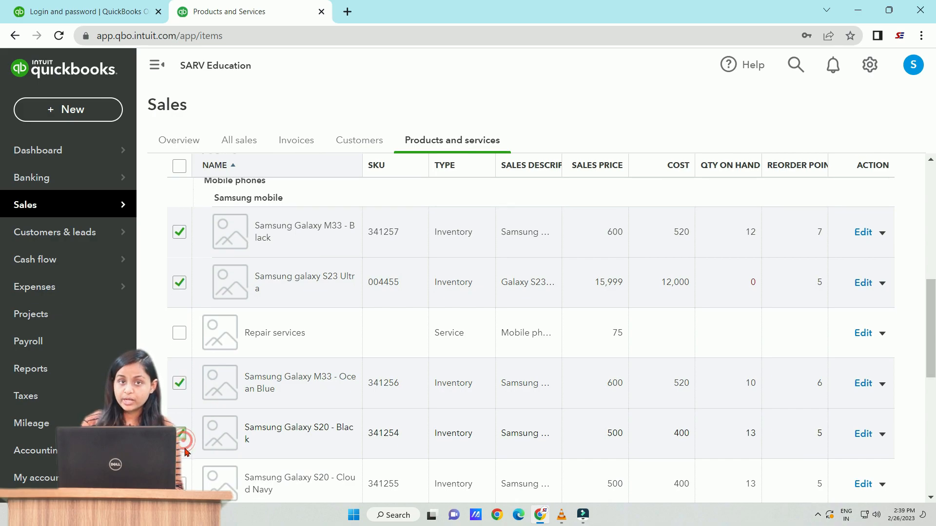
{"action": "left_click", "coordinate": [179, 398]}
{"action": "scroll", "coordinate": [181, 414], "scroll_direction": "down", "scroll_amount": 3}
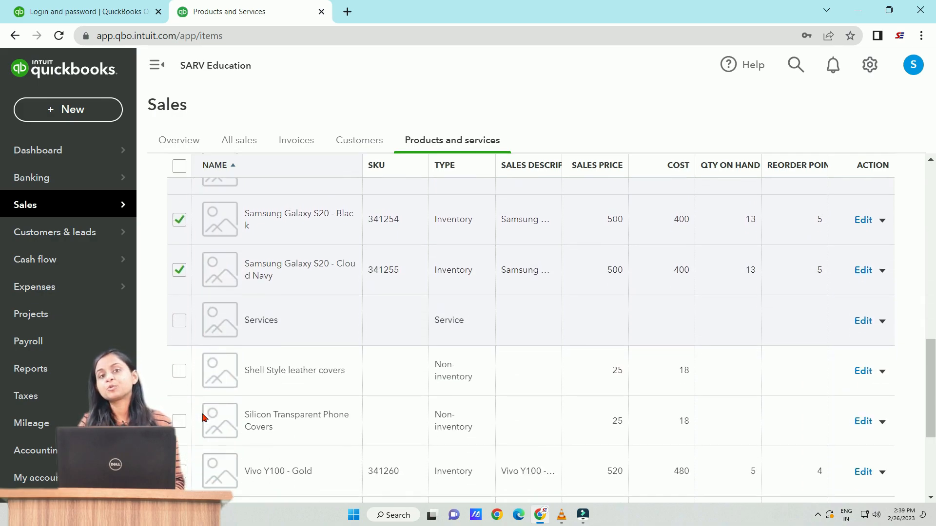
{"action": "scroll", "coordinate": [204, 417], "scroll_direction": "down", "scroll_amount": 2}
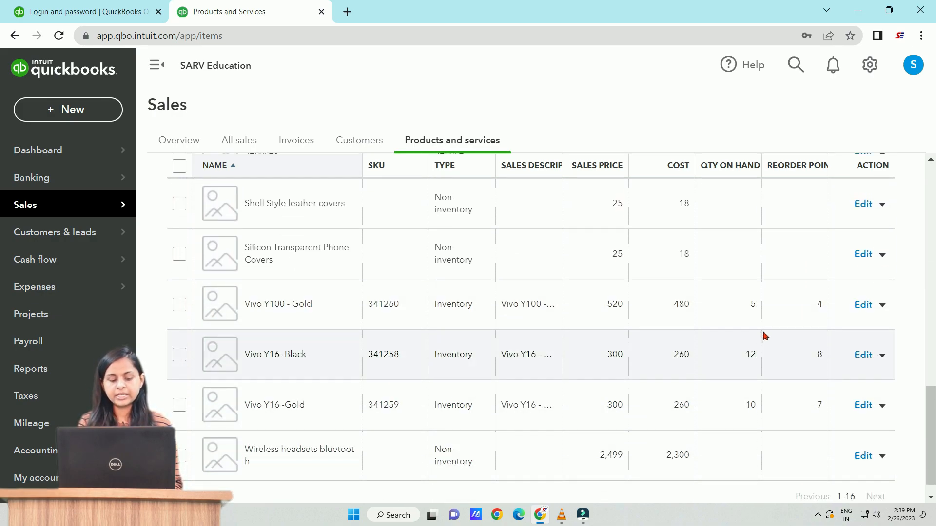
{"action": "scroll", "coordinate": [775, 322], "scroll_direction": "up", "scroll_amount": 2}
{"action": "scroll", "coordinate": [780, 315], "scroll_direction": "up", "scroll_amount": 12}
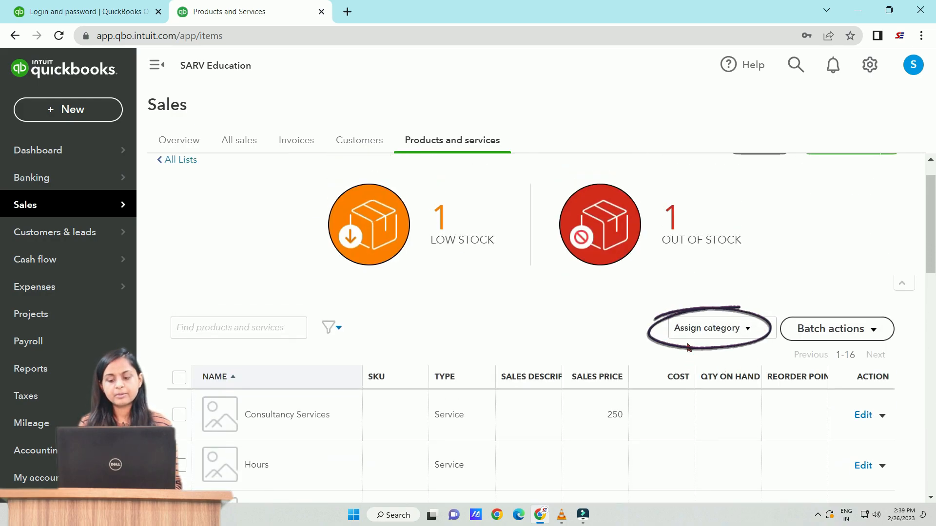
{"action": "left_click", "coordinate": [748, 335]}
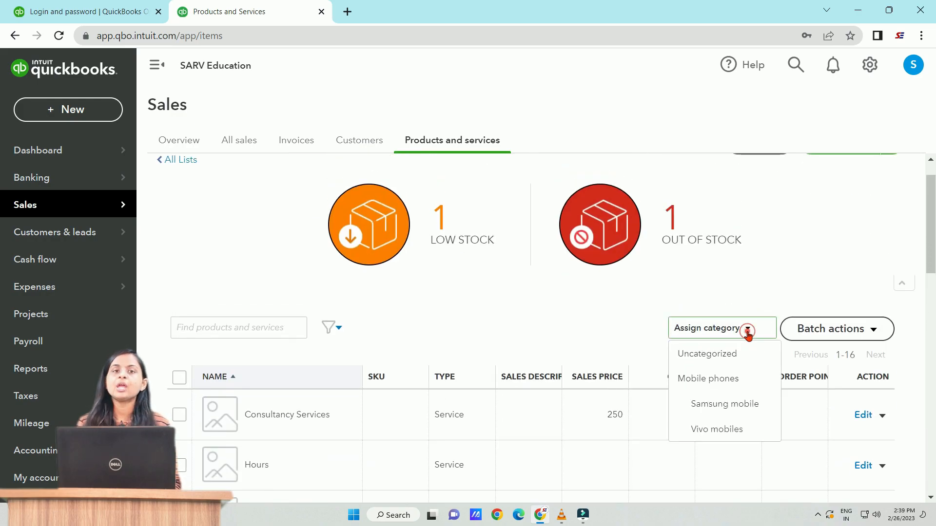
{"action": "left_click", "coordinate": [731, 403]}
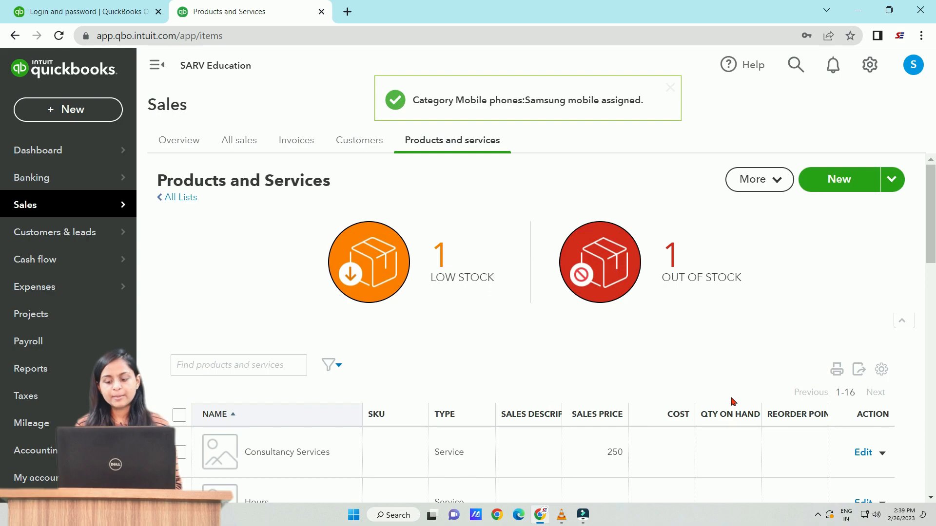
Select the Consultancy Services item and review the categories it can be assigned to and its individual item actions.
{"action": "scroll", "coordinate": [516, 405], "scroll_direction": "down", "scroll_amount": 1}
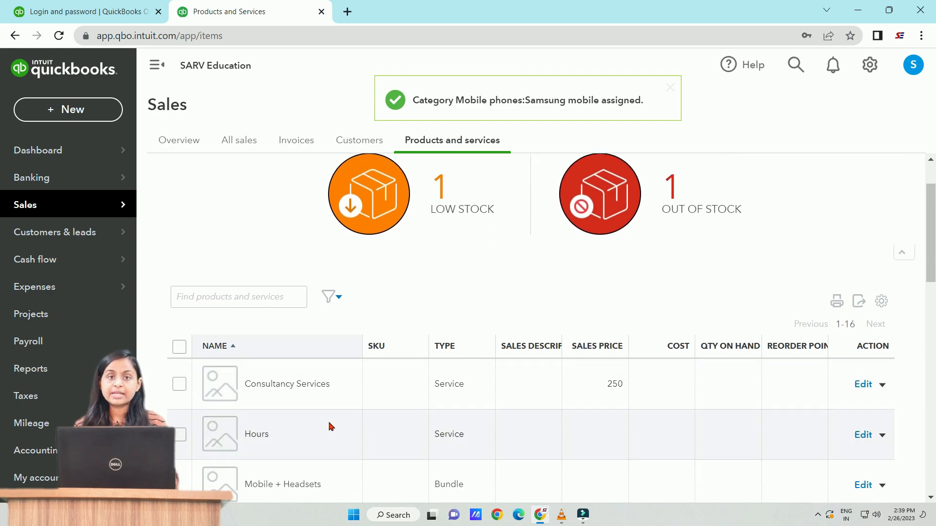
{"action": "left_click", "coordinate": [179, 386]}
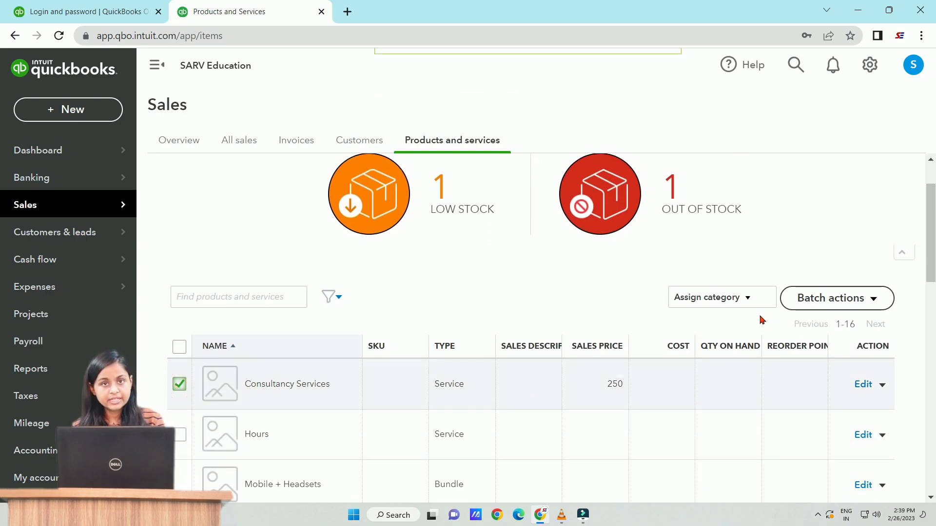
{"action": "left_click", "coordinate": [750, 299]}
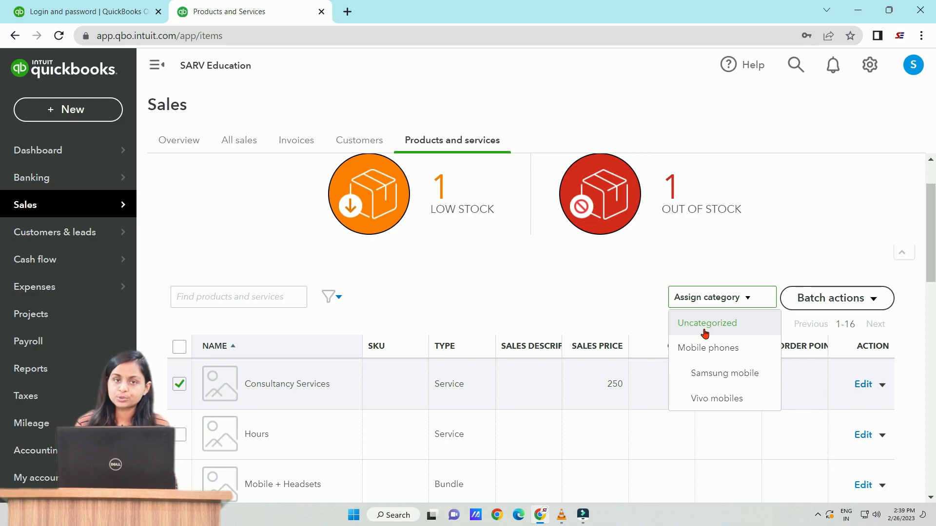
{"action": "left_click", "coordinate": [650, 320]}
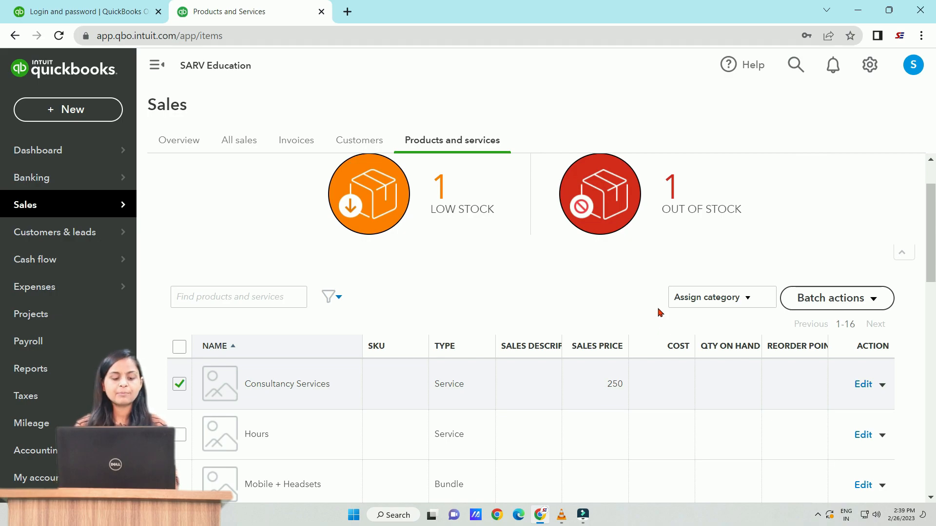
{"action": "scroll", "coordinate": [660, 312], "scroll_direction": "down", "scroll_amount": 1}
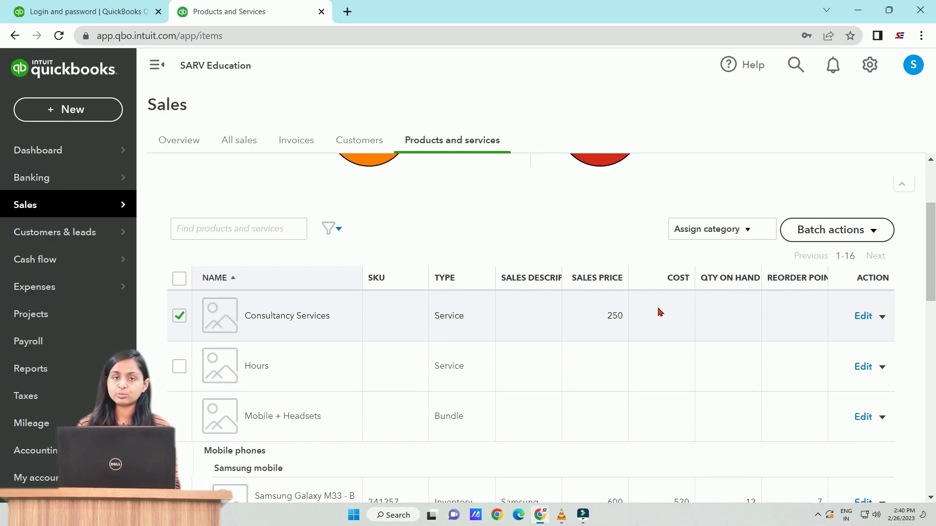
{"action": "left_click", "coordinate": [883, 321]}
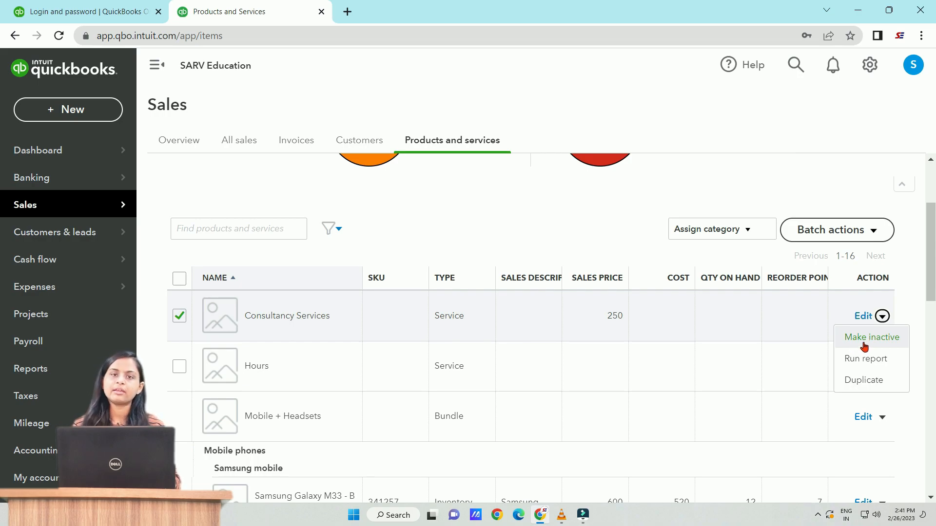
{"action": "left_click", "coordinate": [903, 318]}
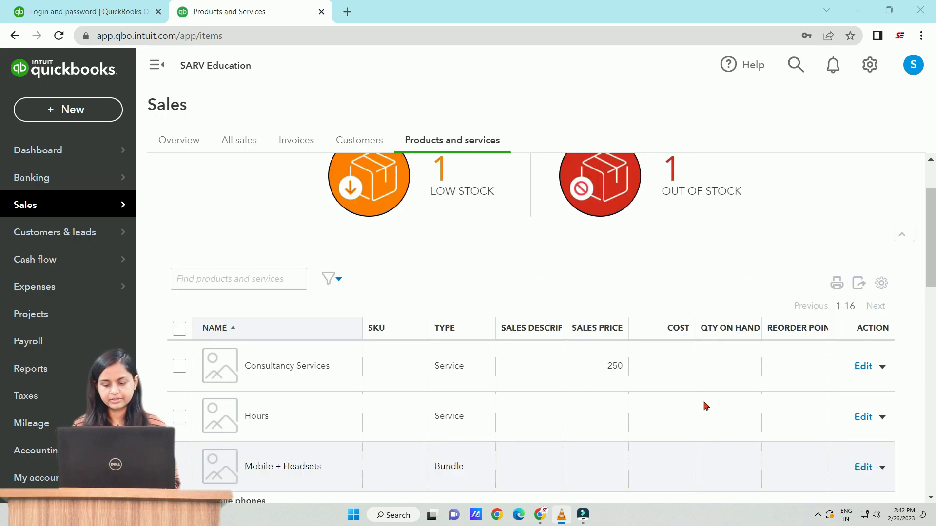
Select Repair services and Shell Style leather covers and review the batch actions available for several items.
{"action": "scroll", "coordinate": [559, 370], "scroll_direction": "down", "scroll_amount": 7}
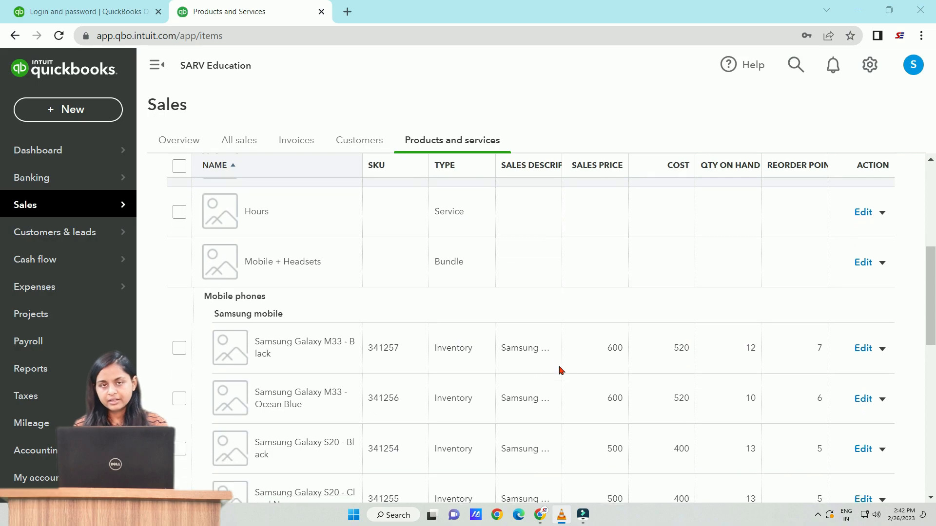
{"action": "scroll", "coordinate": [559, 371], "scroll_direction": "down", "scroll_amount": 1}
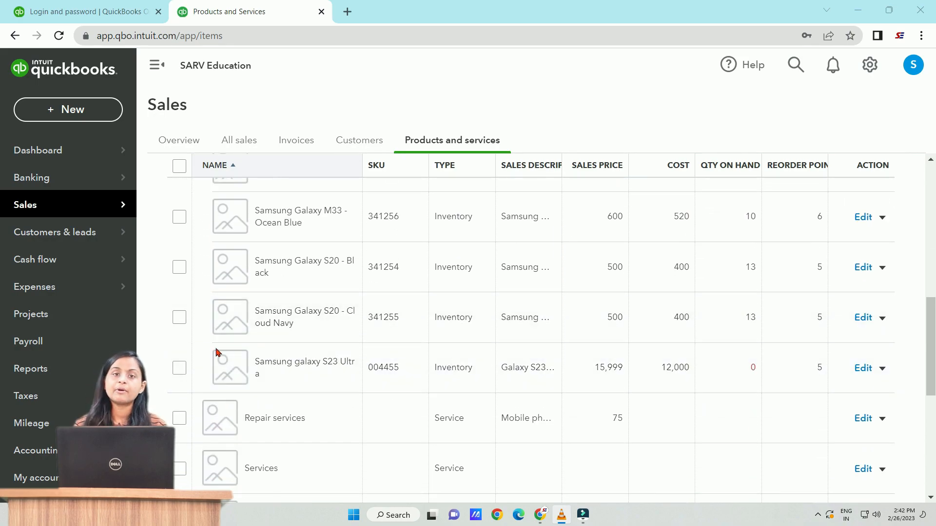
{"action": "left_click", "coordinate": [178, 419]}
{"action": "scroll", "coordinate": [174, 451], "scroll_direction": "down", "scroll_amount": 1}
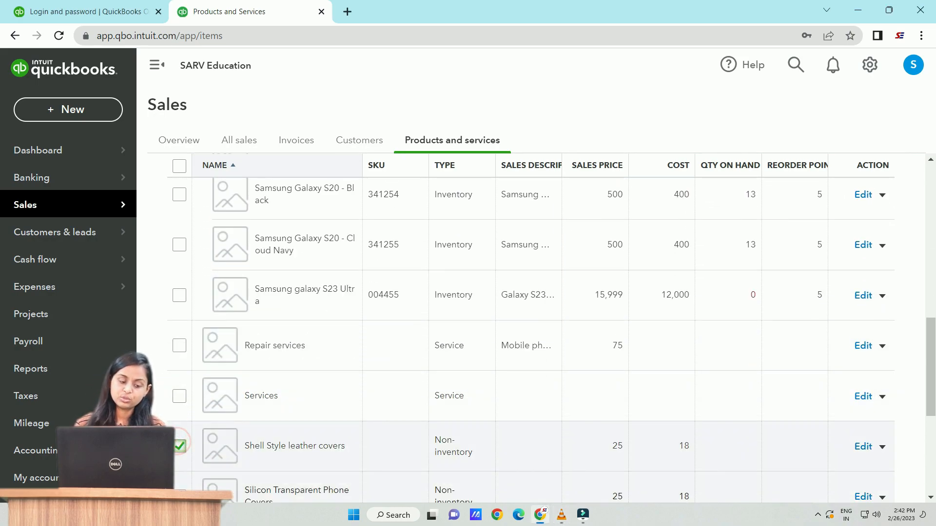
{"action": "left_click", "coordinate": [179, 346]}
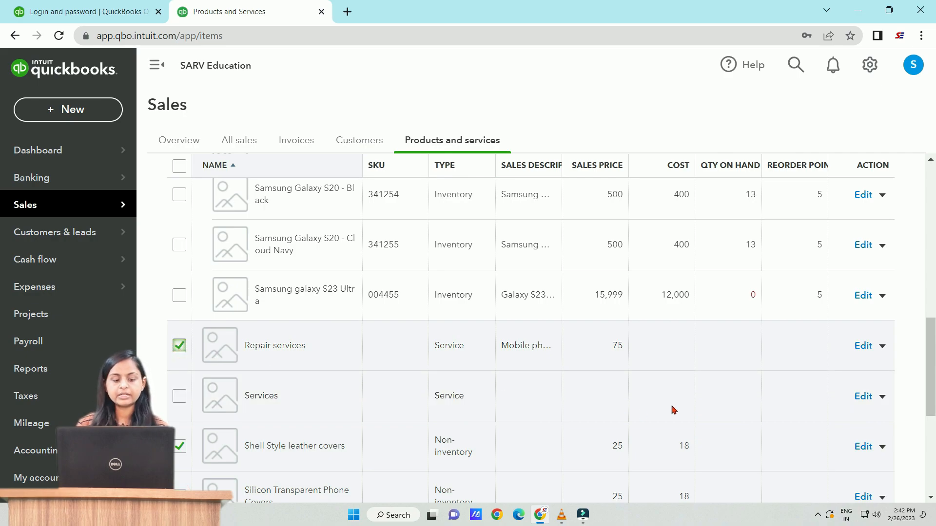
{"action": "scroll", "coordinate": [680, 403], "scroll_direction": "up", "scroll_amount": 3}
{"action": "scroll", "coordinate": [681, 402], "scroll_direction": "up", "scroll_amount": 5}
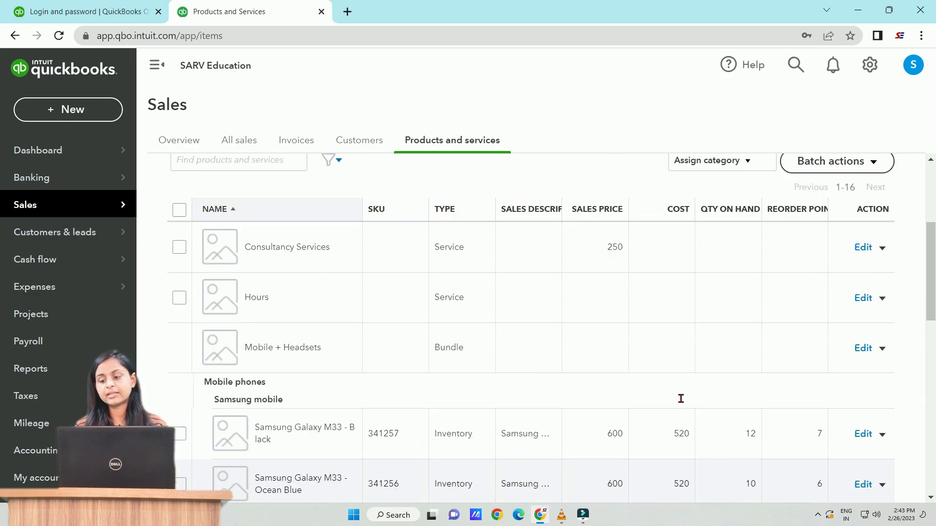
{"action": "left_click", "coordinate": [858, 305]}
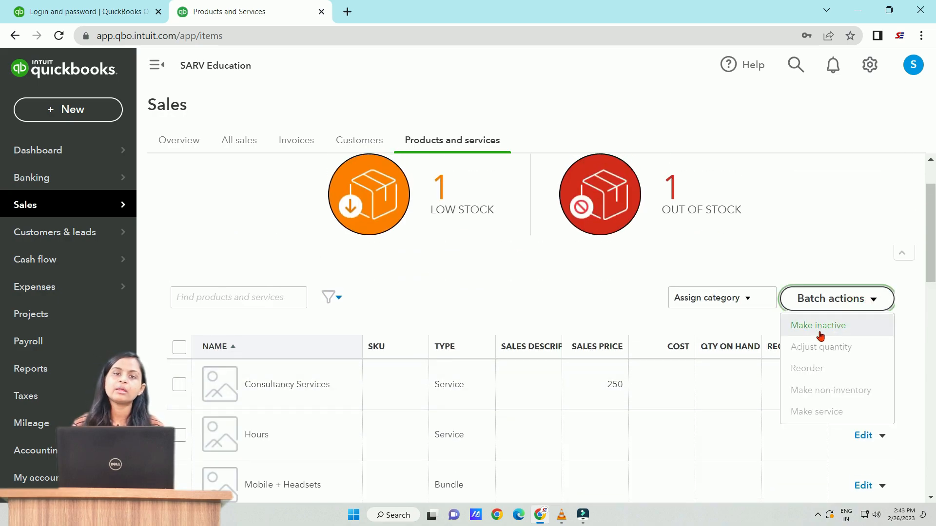
{"action": "left_click", "coordinate": [902, 345]}
Deselect Repair services and Shell Style leather covers, keeping only Silicon Transparent Phone Covers selected.
{"action": "scroll", "coordinate": [904, 346], "scroll_direction": "down", "scroll_amount": 10}
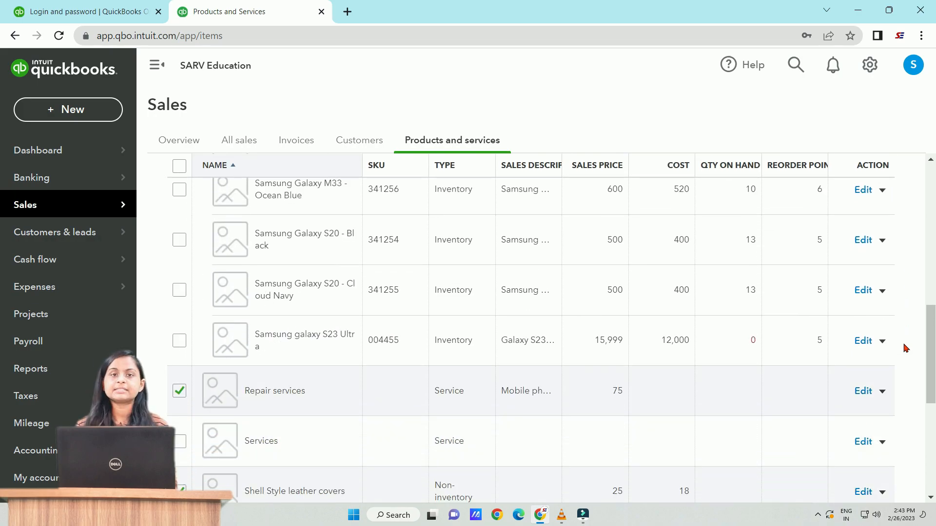
{"action": "scroll", "coordinate": [903, 348], "scroll_direction": "down", "scroll_amount": 4}
{"action": "left_click", "coordinate": [179, 209]}
{"action": "left_click", "coordinate": [179, 309]}
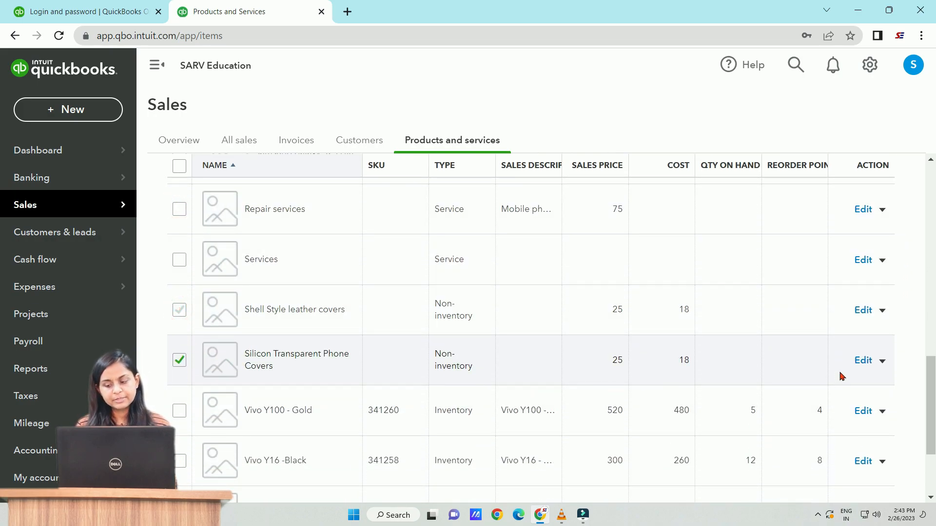
Duplicate the Silicon Transparent Phone Covers item, name the copy Silicon phone covers, and save it.
{"action": "left_click", "coordinate": [884, 366]}
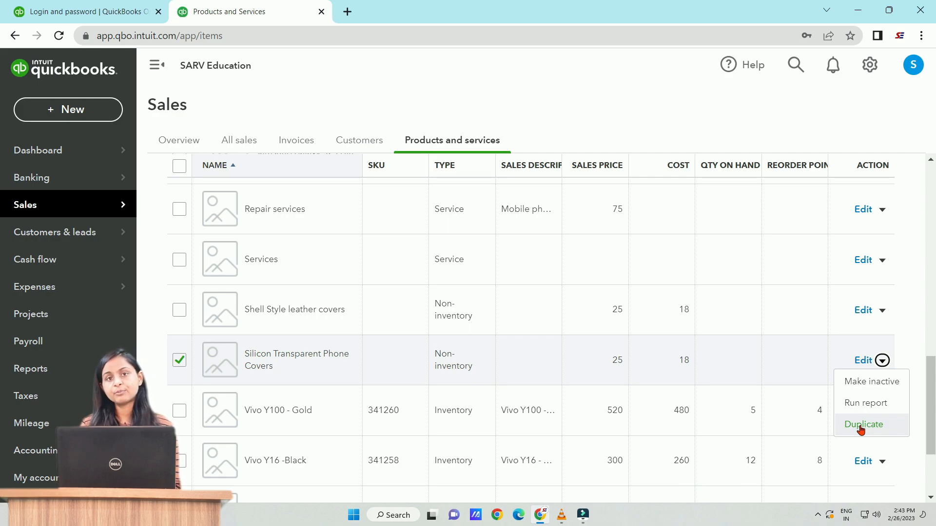
{"action": "left_click", "coordinate": [860, 425]}
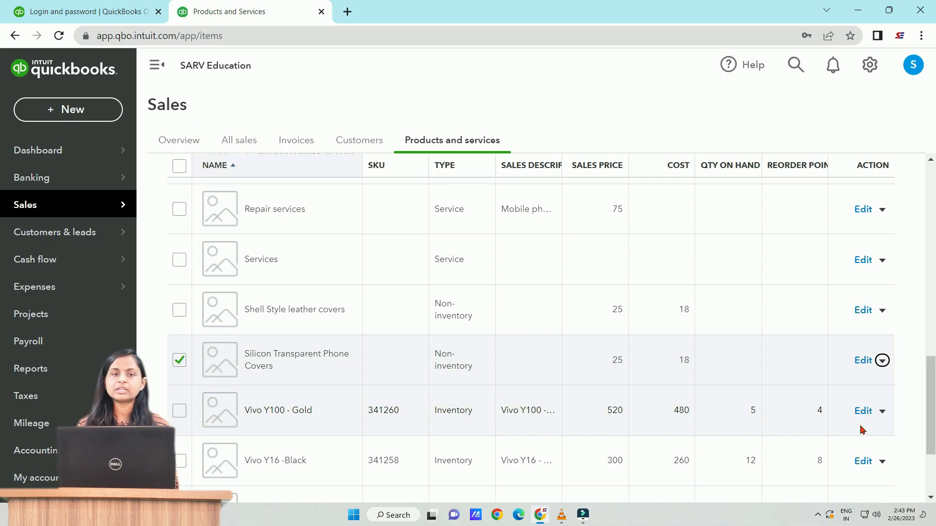
{"action": "left_click", "coordinate": [860, 430]}
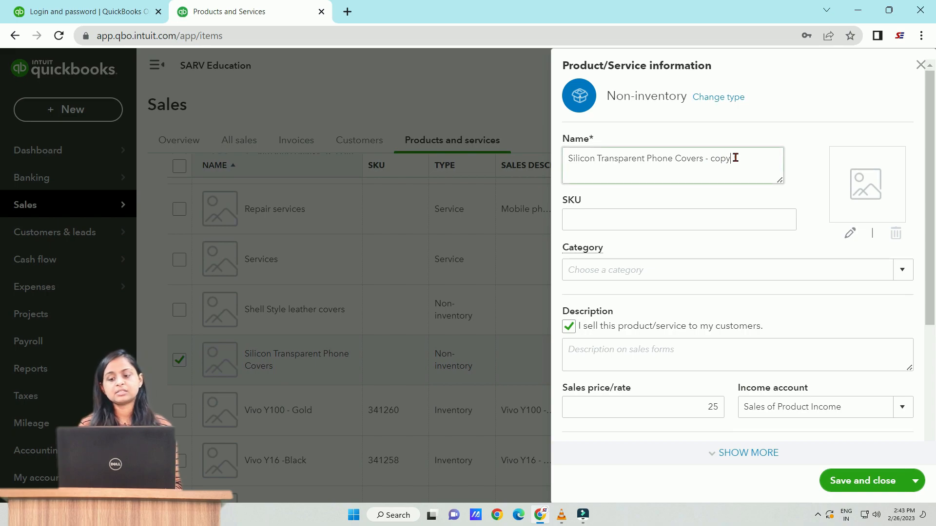
{"action": "triple_click", "coordinate": [735, 157]}
{"action": "key", "text": "BackSpace"}
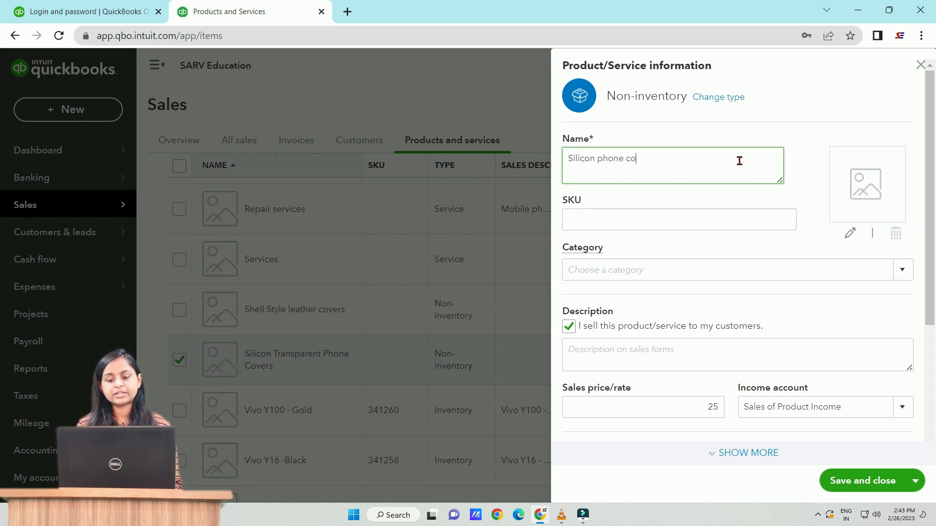
{"action": "type", "text": "Silicon phone covers"}
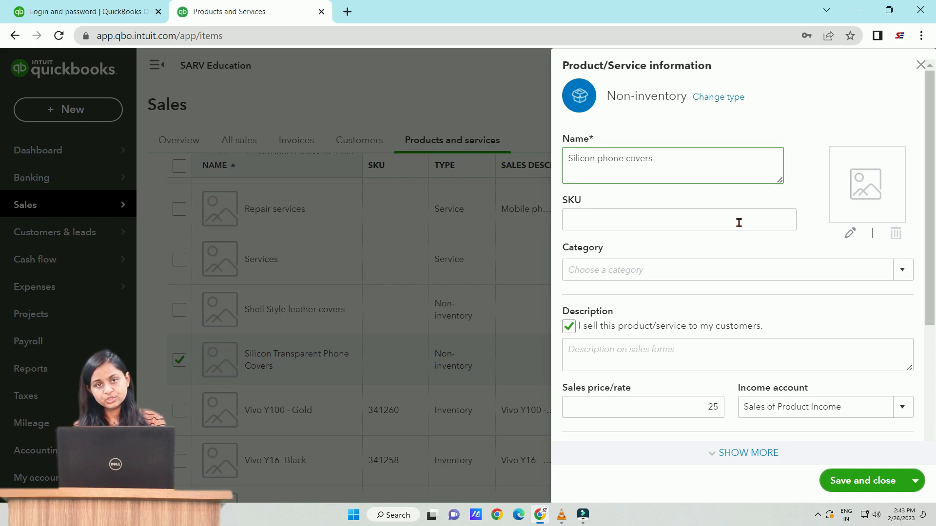
{"action": "scroll", "coordinate": [804, 358], "scroll_direction": "down", "scroll_amount": 4}
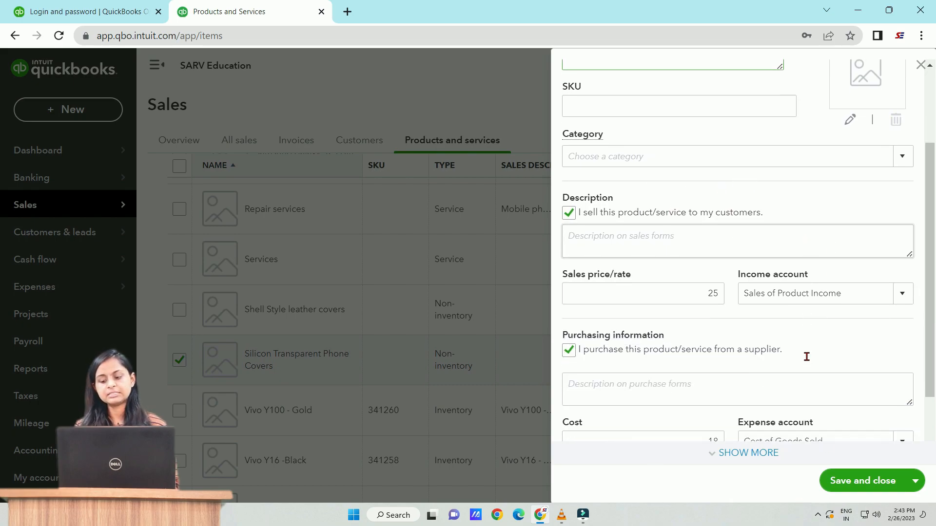
{"action": "left_click", "coordinate": [862, 472]}
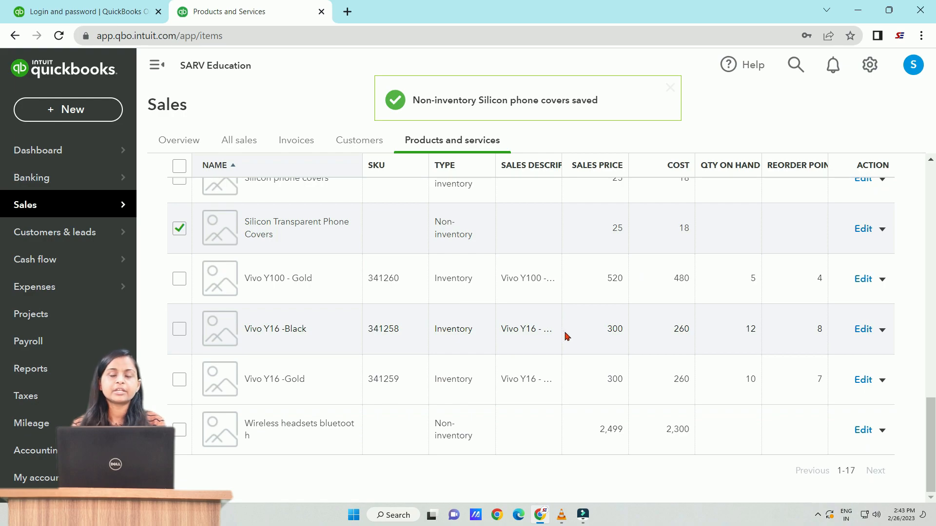
{"action": "scroll", "coordinate": [565, 335], "scroll_direction": "up", "scroll_amount": 1}
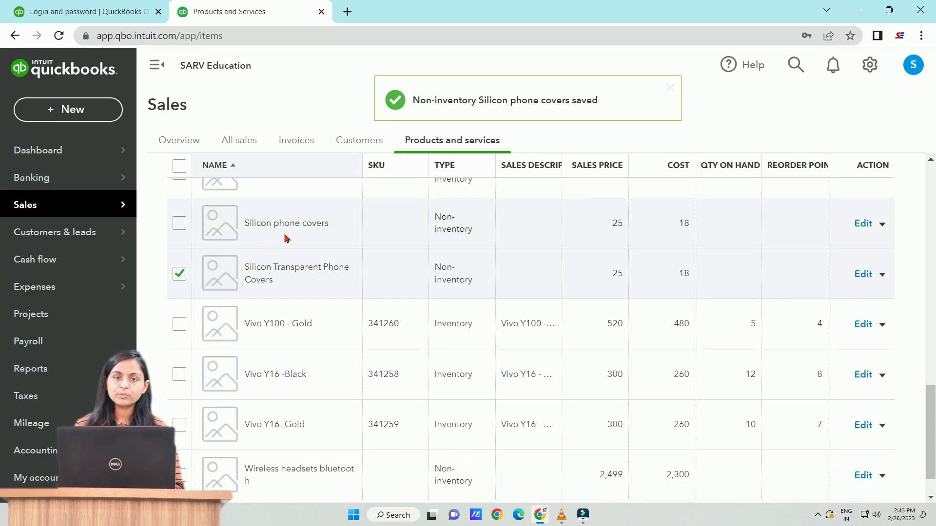